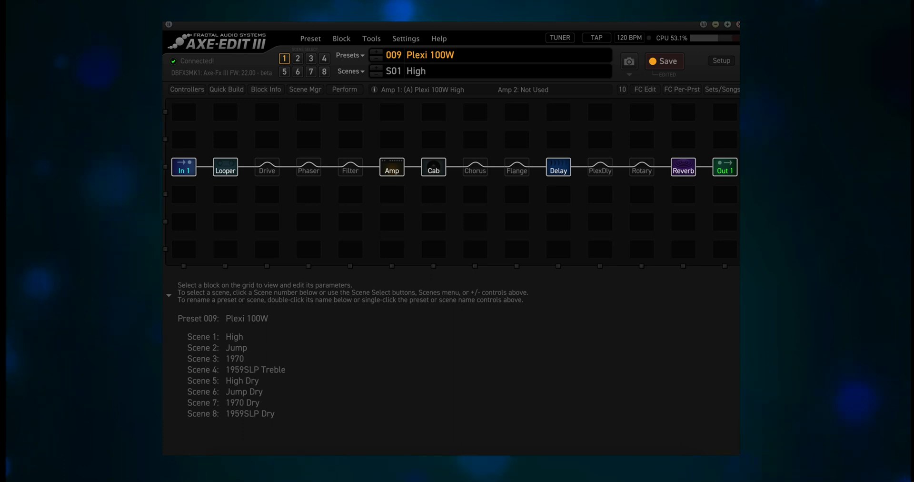
Set the Cab block's type to Dyna-Cab and try moving cab 1's microphone position
{"action": "left_click", "coordinate": [433, 167]}
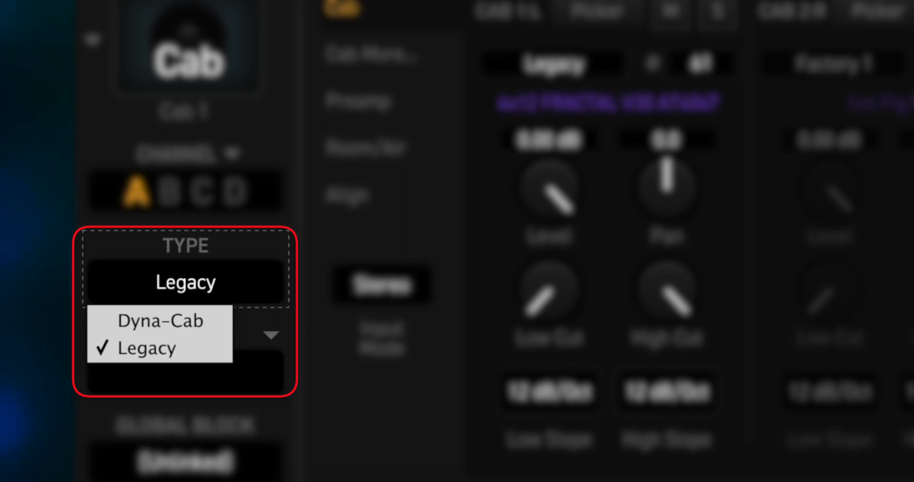
{"action": "left_click", "coordinate": [155, 324]}
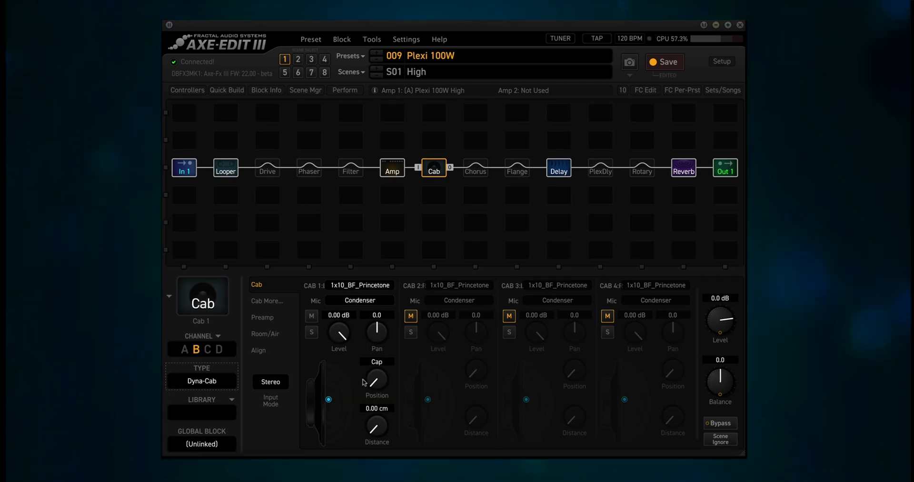
{"action": "left_click_drag", "start_coordinate": [376, 386], "coordinate": [384, 437]}
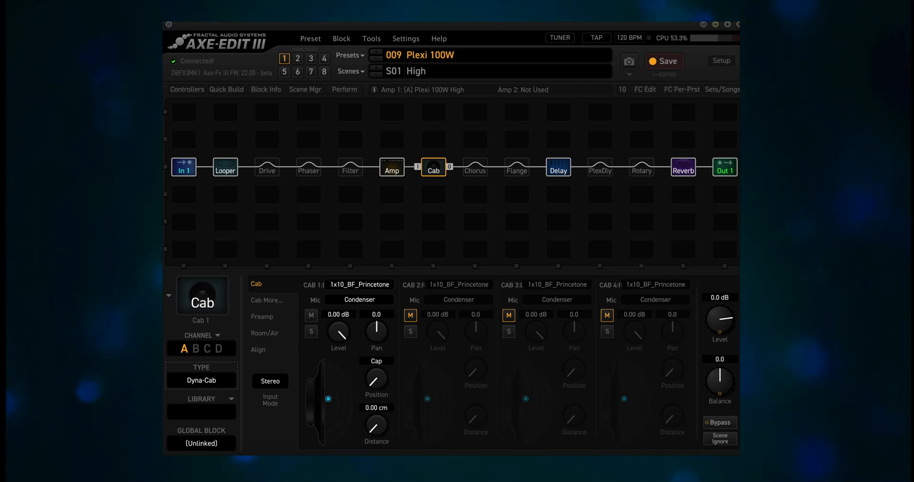
Review the available Dyna-Cab speaker cabinets and microphone types for cab 1
{"action": "left_click", "coordinate": [360, 284]}
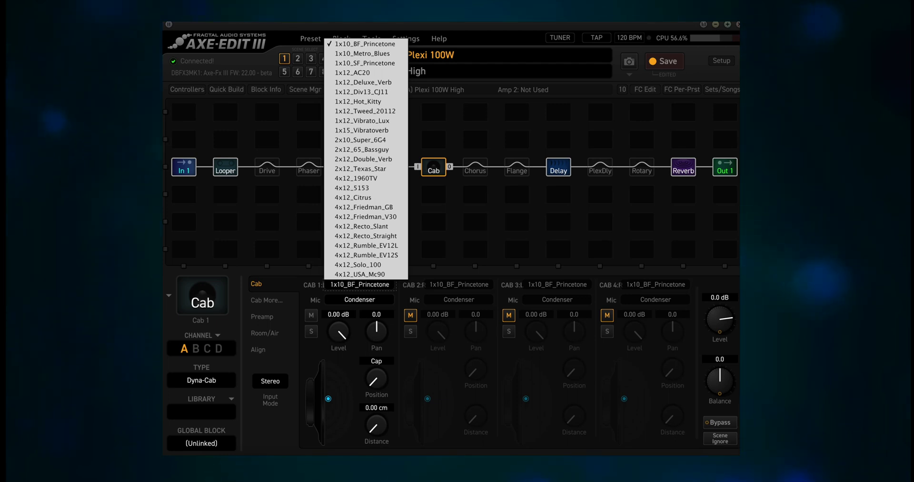
{"action": "left_click", "coordinate": [359, 299]}
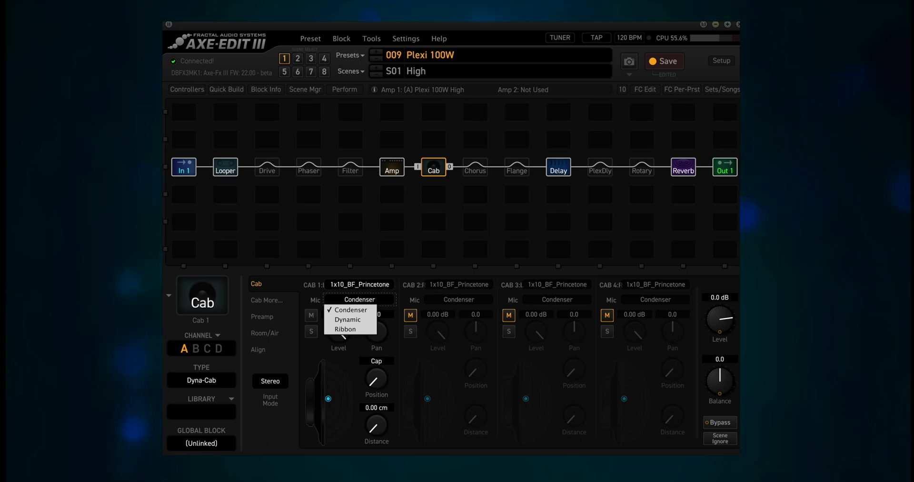
{"action": "key", "text": "Escape"}
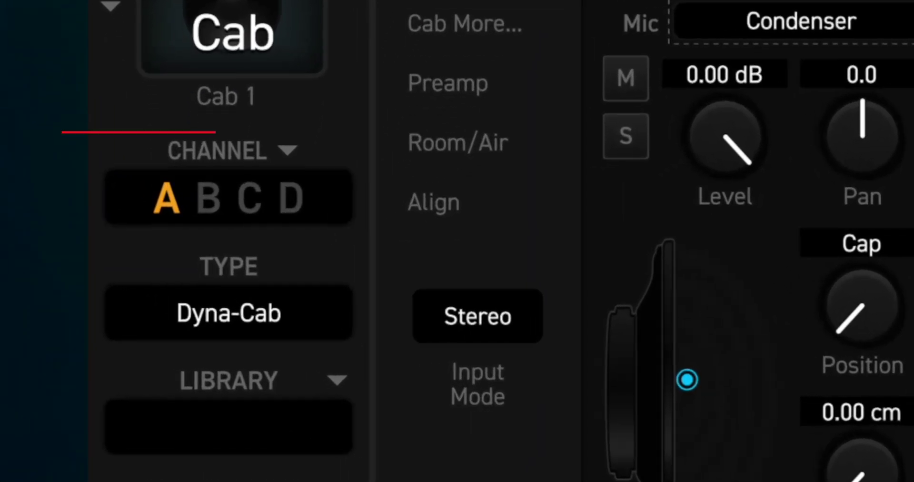
On channel B, give cab 2 the 4x12_1960TV with a Ribbon mic, and pan cabs 1 and 2 to -30 and 30
{"action": "left_click", "coordinate": [208, 197]}
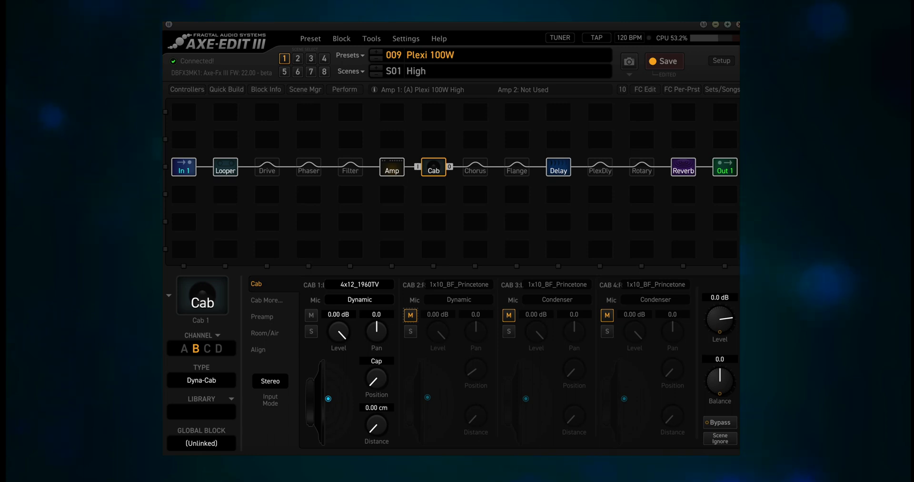
{"action": "left_click", "coordinate": [459, 284]}
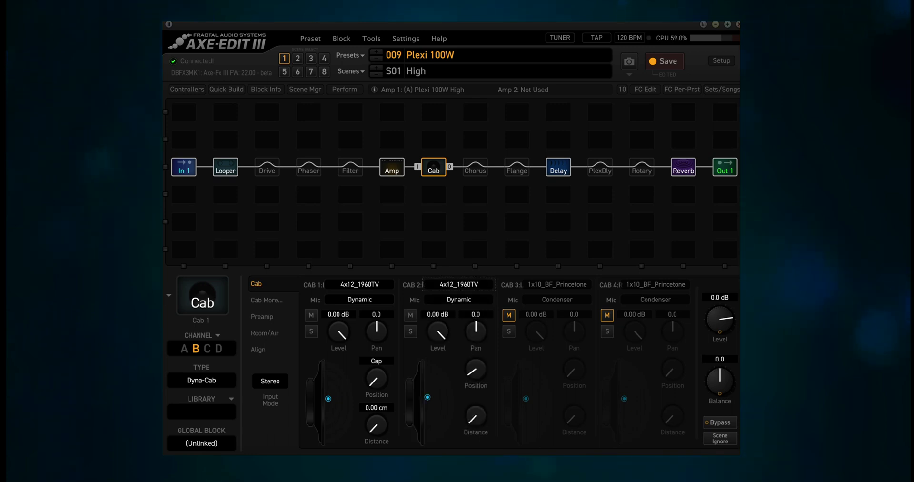
{"action": "scroll", "coordinate": [459, 299], "scroll_direction": "down", "scroll_amount": 1}
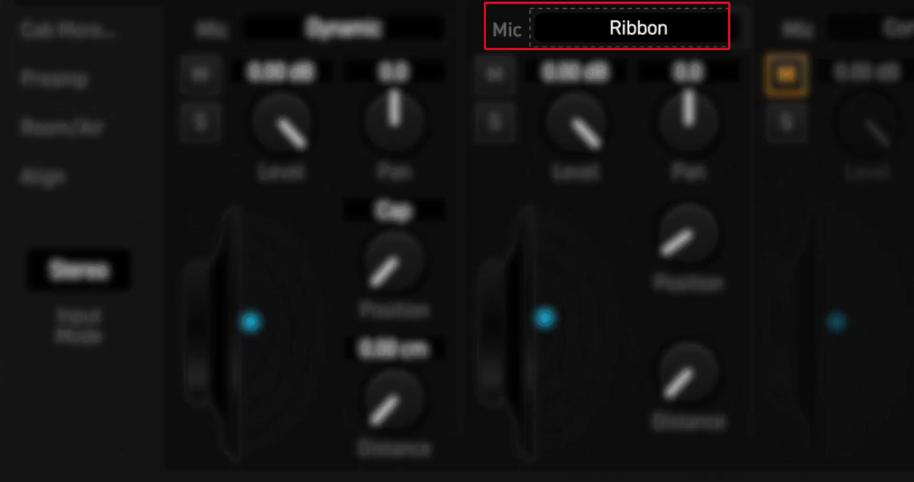
{"action": "scroll", "coordinate": [688, 119], "scroll_direction": "up", "scroll_amount": 3}
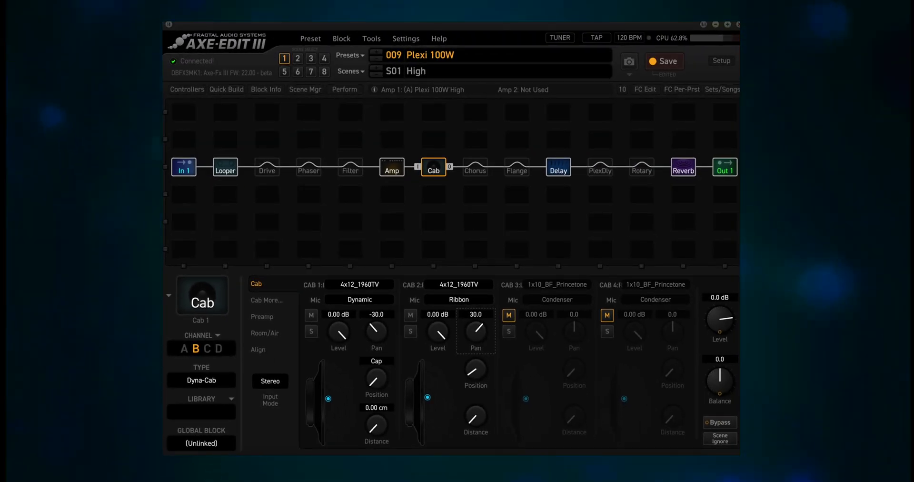
Start the looper playback and switch the Cab block to channel B
{"action": "left_click", "coordinate": [226, 167]}
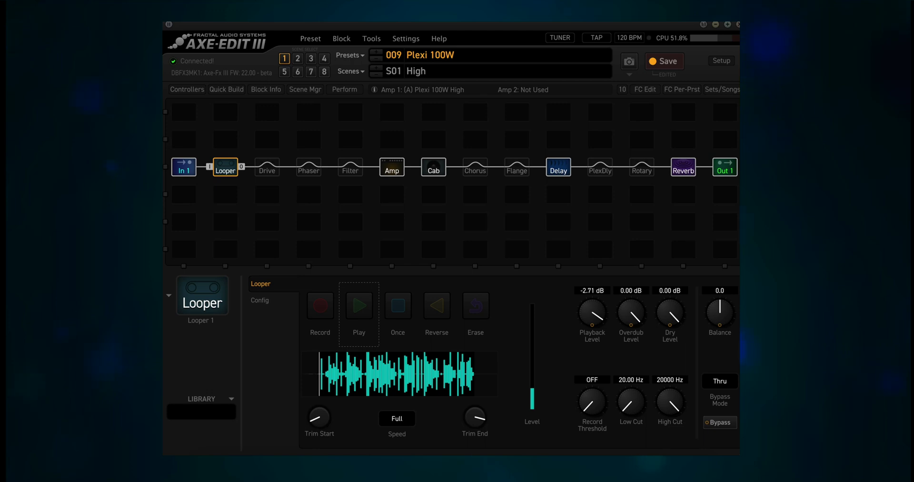
{"action": "left_click", "coordinate": [360, 308]}
{"action": "left_click", "coordinate": [434, 167]}
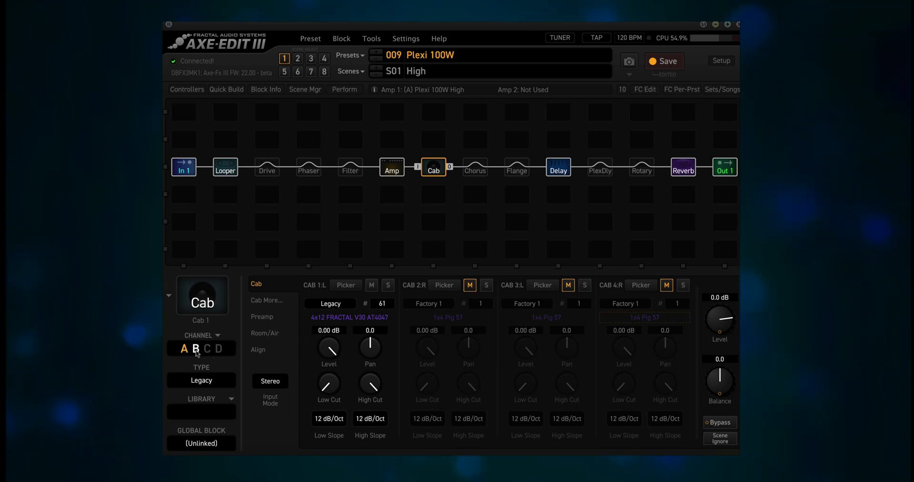
{"action": "left_click", "coordinate": [196, 349]}
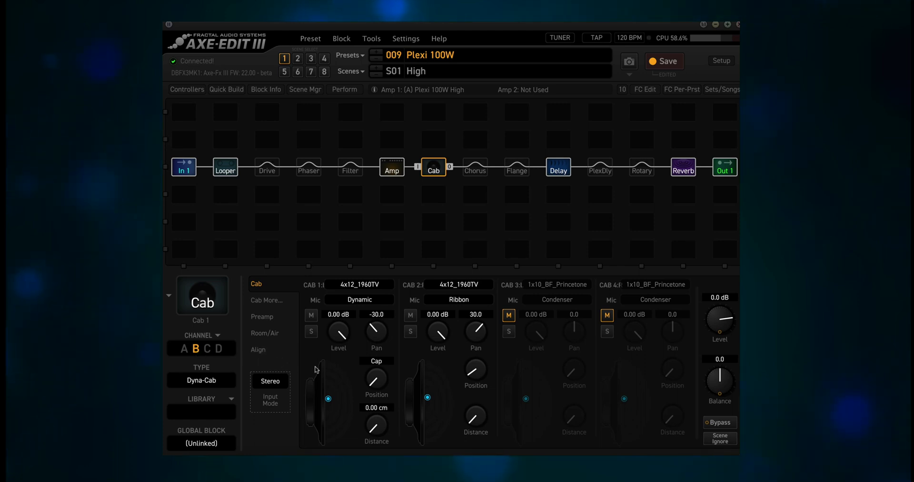
With cab 2 temporarily muted, set cab 1's mic position to about 3.07 and its distance to about 2.75 cm
{"action": "left_click_drag", "start_coordinate": [376, 379], "coordinate": [386, 325]}
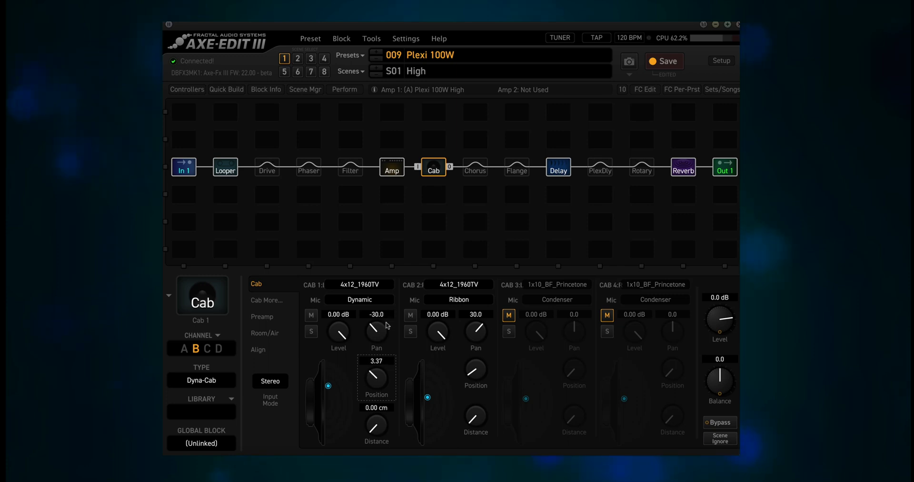
{"action": "left_click", "coordinate": [411, 315]}
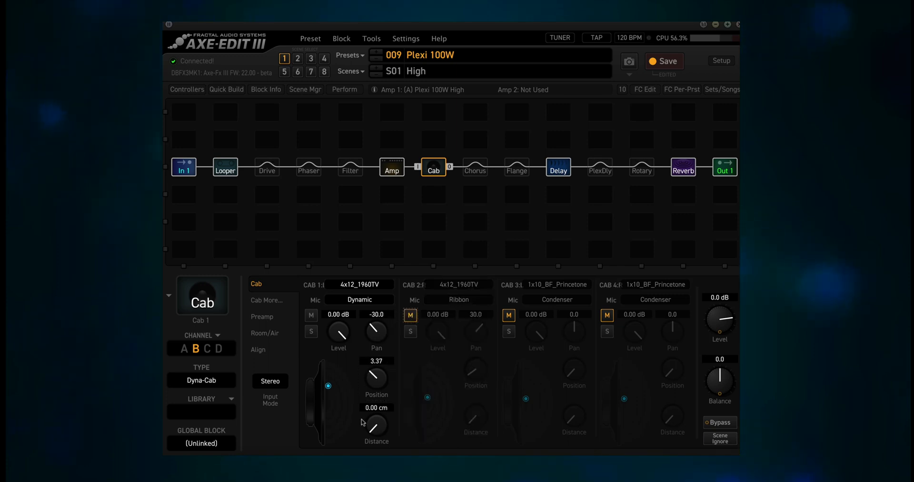
{"action": "left_click_drag", "start_coordinate": [376, 376], "coordinate": [378, 371]}
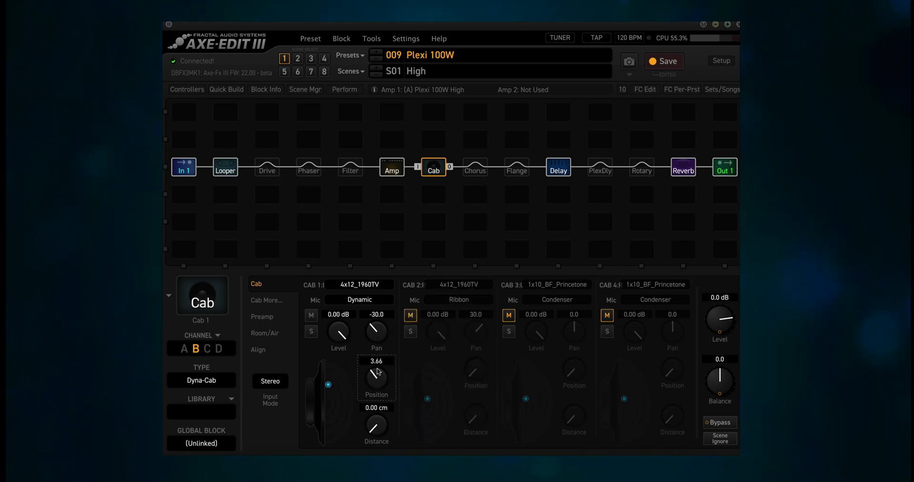
{"action": "left_click_drag", "start_coordinate": [374, 430], "coordinate": [382, 408]}
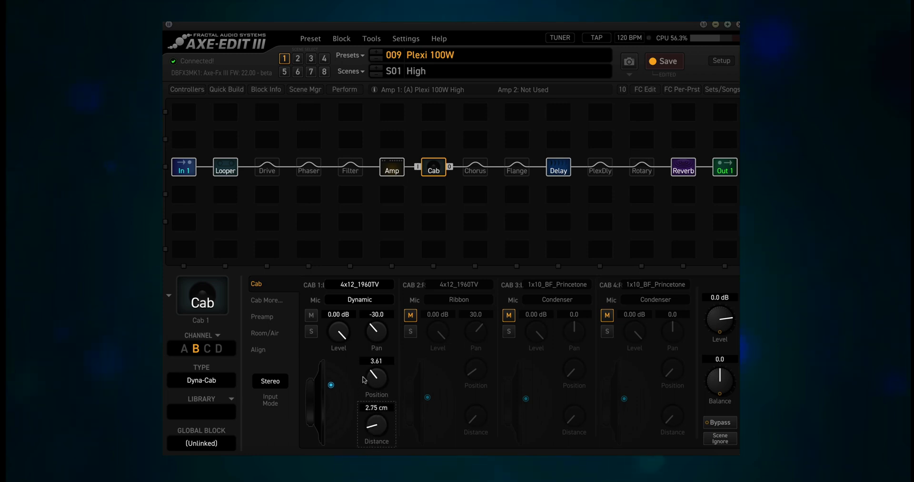
{"action": "left_click_drag", "start_coordinate": [375, 378], "coordinate": [373, 389]}
{"action": "left_click", "coordinate": [411, 316]}
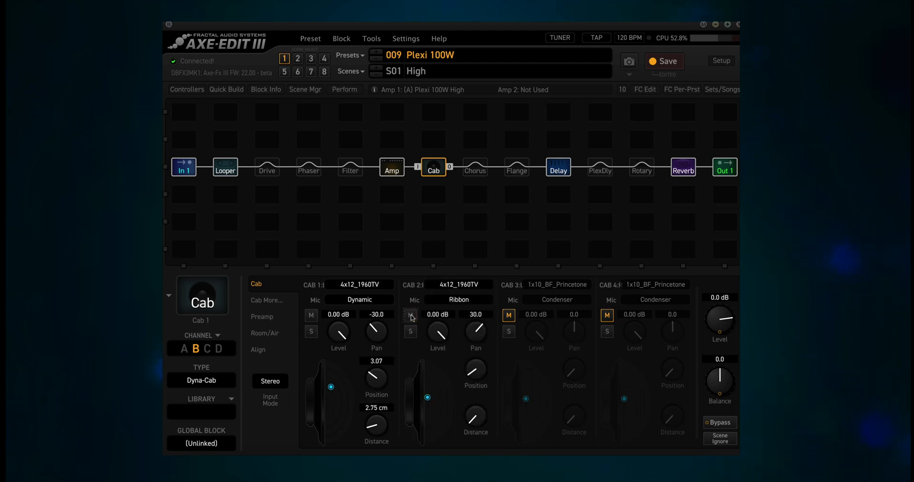
With cab 1 temporarily muted, move cab 2's mic farther from the cap and set its distance to about 5.38 cm
{"action": "left_click", "coordinate": [311, 315]}
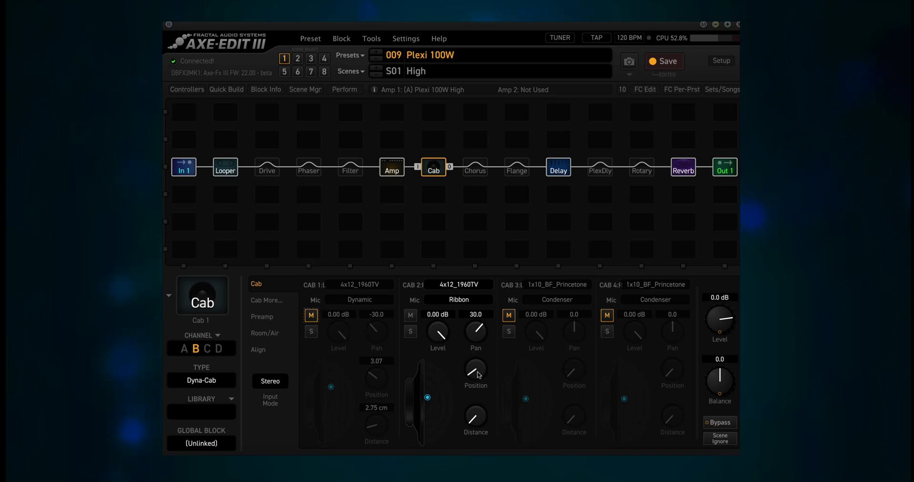
{"action": "mouse_move", "coordinate": [470, 378]}
{"action": "left_click_drag", "start_coordinate": [471, 378], "coordinate": [470, 364]}
{"action": "mouse_move", "coordinate": [474, 429]}
{"action": "left_click_drag", "start_coordinate": [473, 429], "coordinate": [487, 380]}
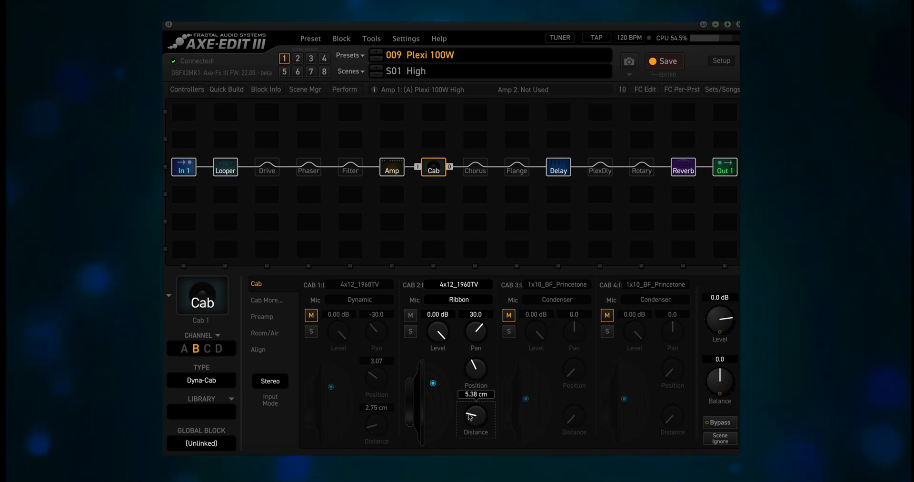
{"action": "left_click", "coordinate": [312, 315]}
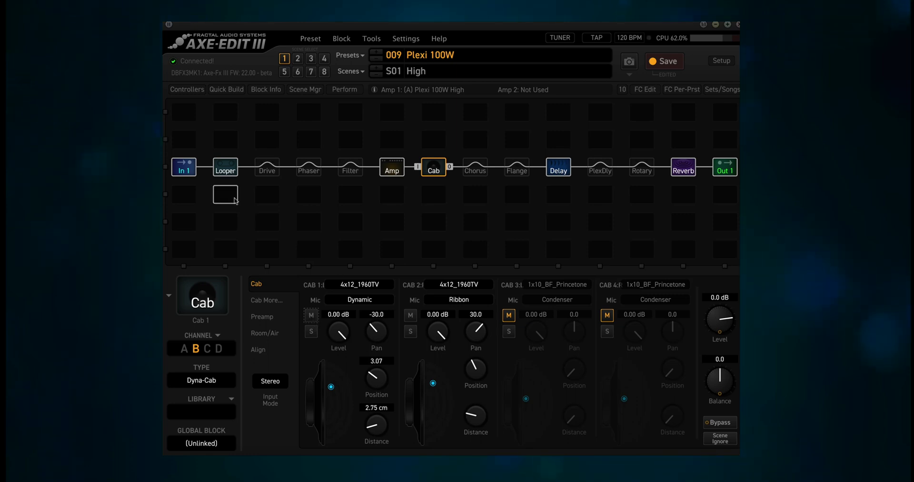
Switch the Cab block to channel A and restart the looper playback
{"action": "left_click", "coordinate": [183, 349]}
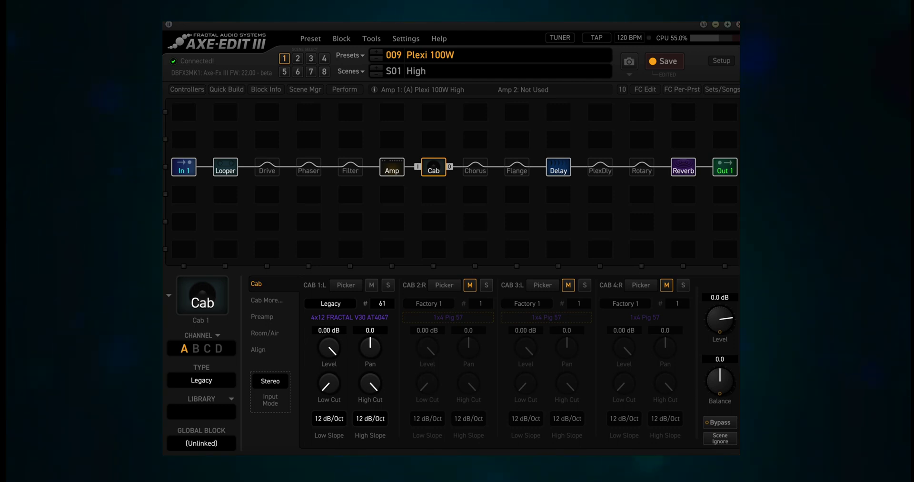
{"action": "left_click", "coordinate": [225, 166]}
{"action": "left_click", "coordinate": [359, 305]}
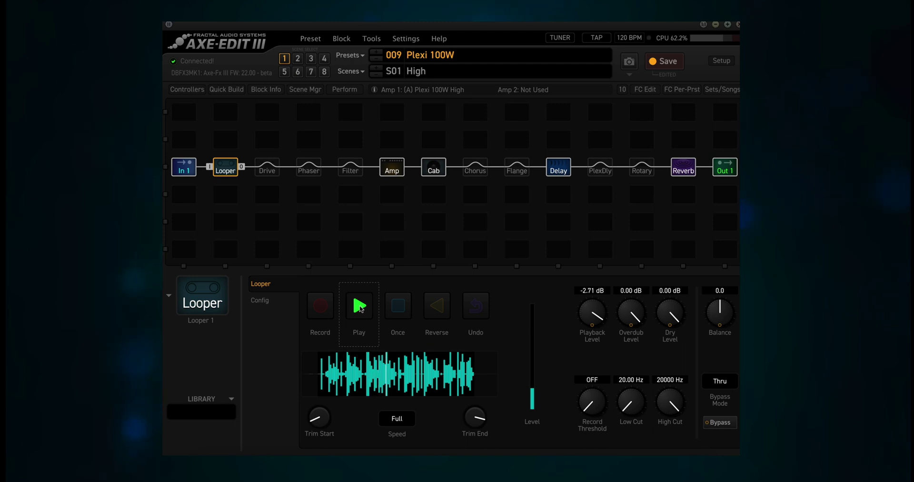
{"action": "left_click", "coordinate": [360, 308]}
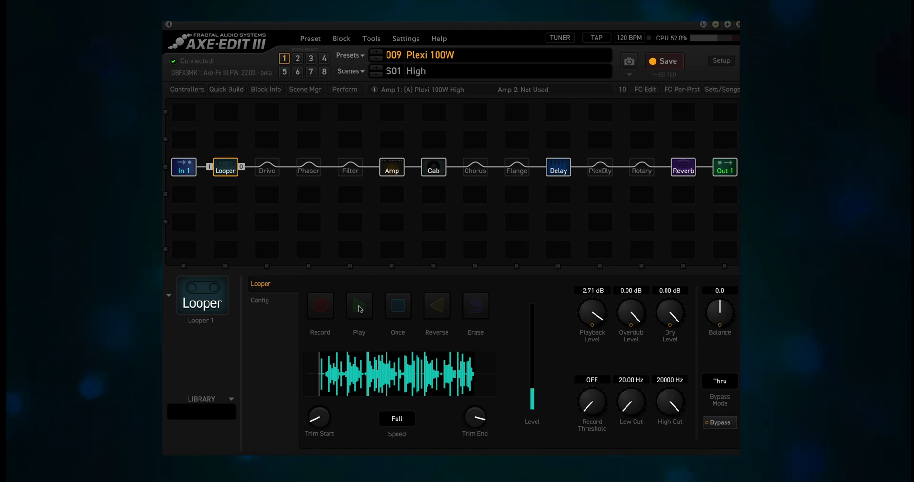
{"action": "left_click", "coordinate": [360, 308]}
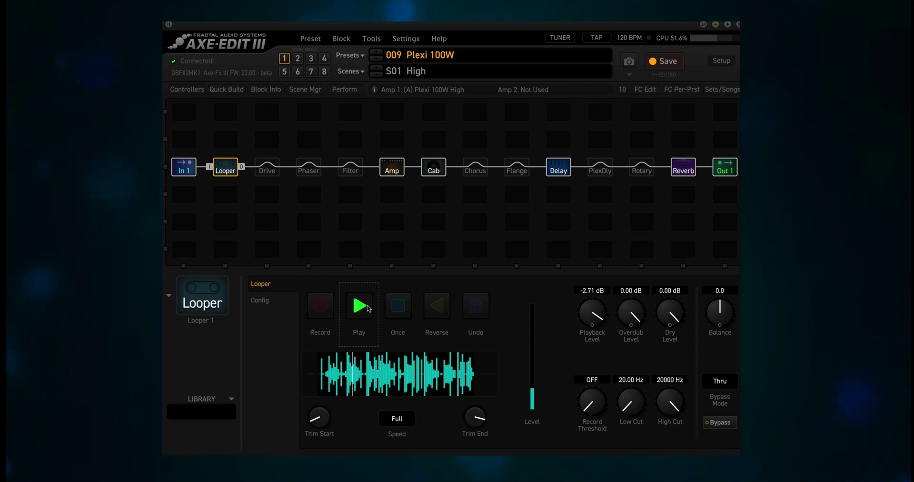
Compare the Cab block's Dyna-Cab channel B with the Legacy channel A by alternating between them, ending on A
{"action": "left_click", "coordinate": [433, 167]}
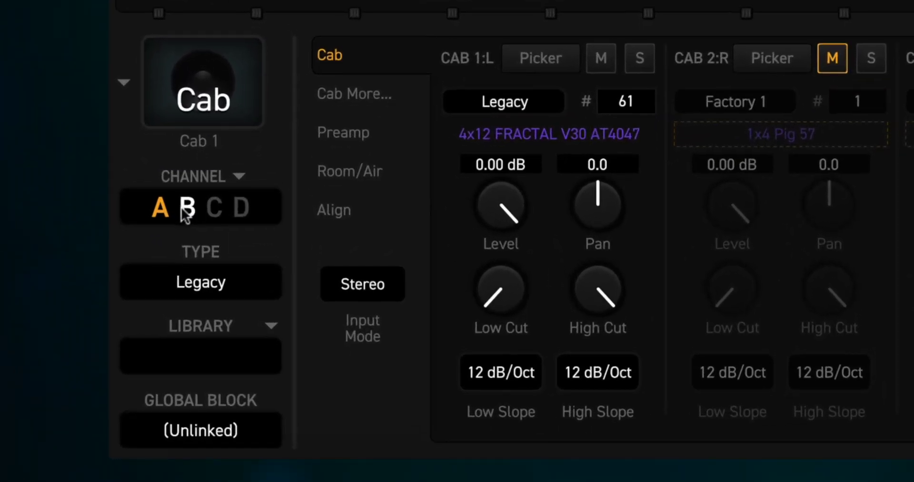
{"action": "left_click", "coordinate": [183, 211]}
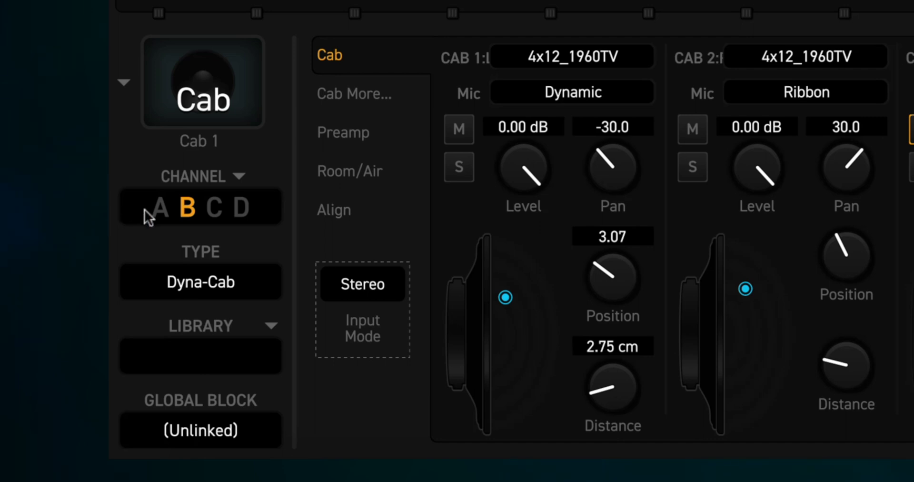
{"action": "left_click", "coordinate": [161, 210]}
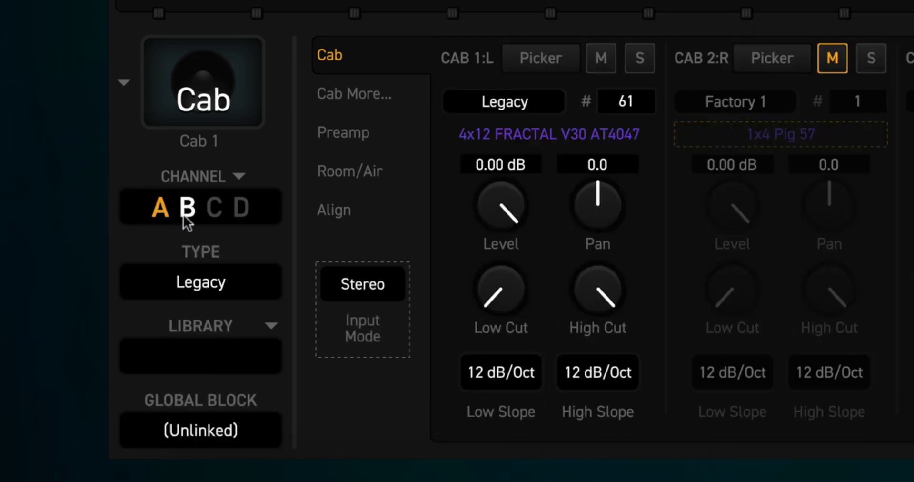
{"action": "left_click", "coordinate": [186, 210]}
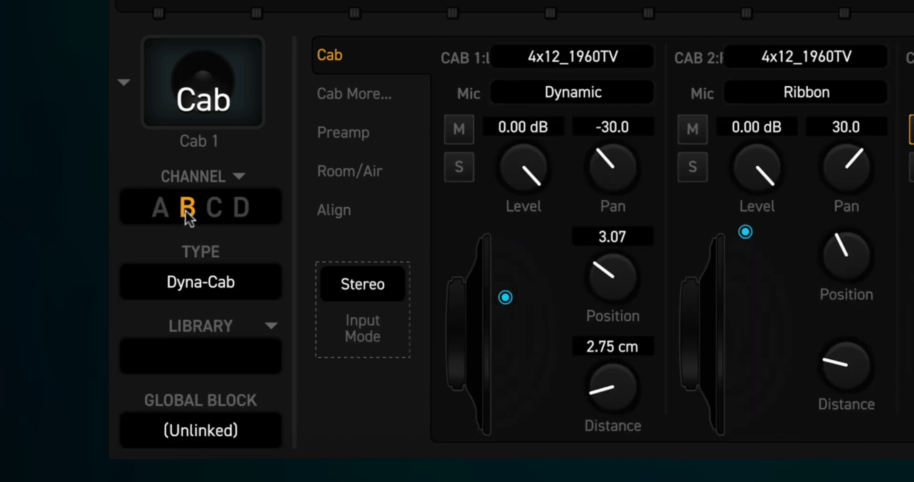
{"action": "left_click", "coordinate": [159, 212]}
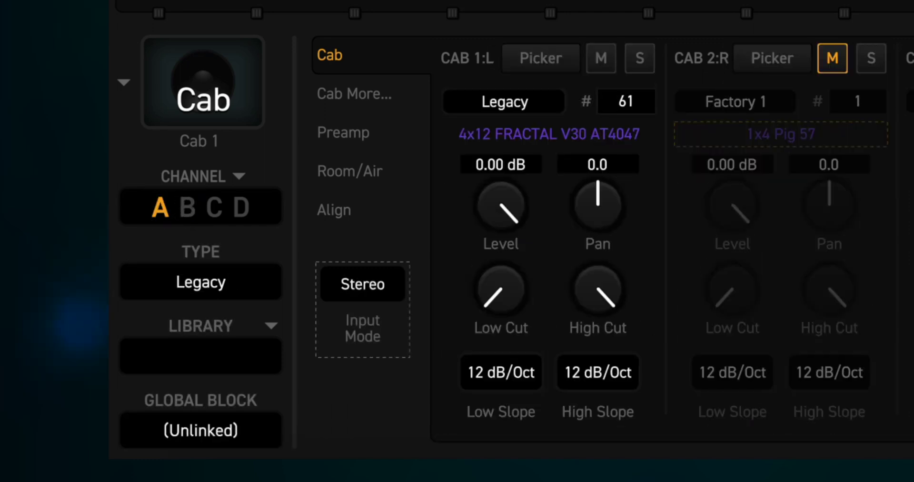